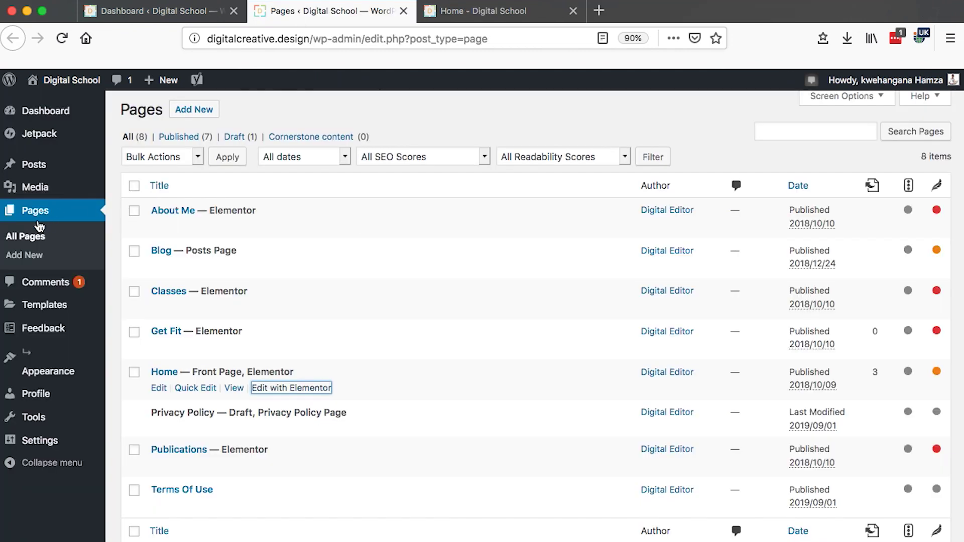
- Review the eight-page Pages list, then view the live Digital School homepage tab
left_click(16, 239)
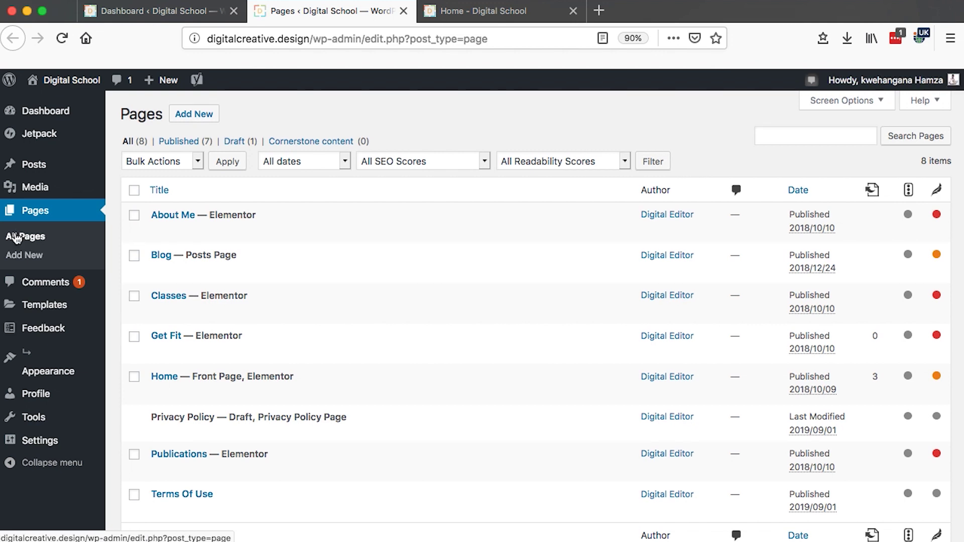
scroll(260, 359, "down", 1)
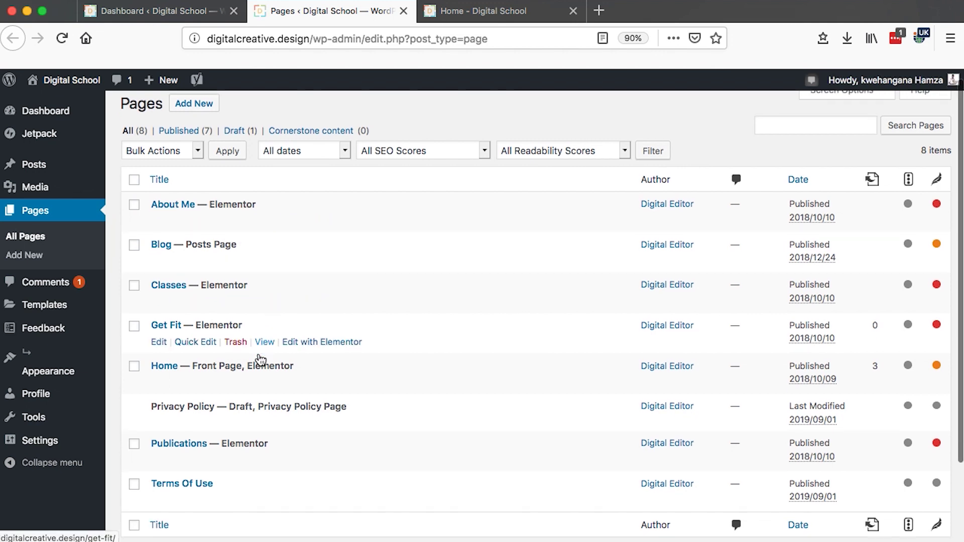
scroll(260, 358, "down", 2)
scroll(260, 359, "up", 3)
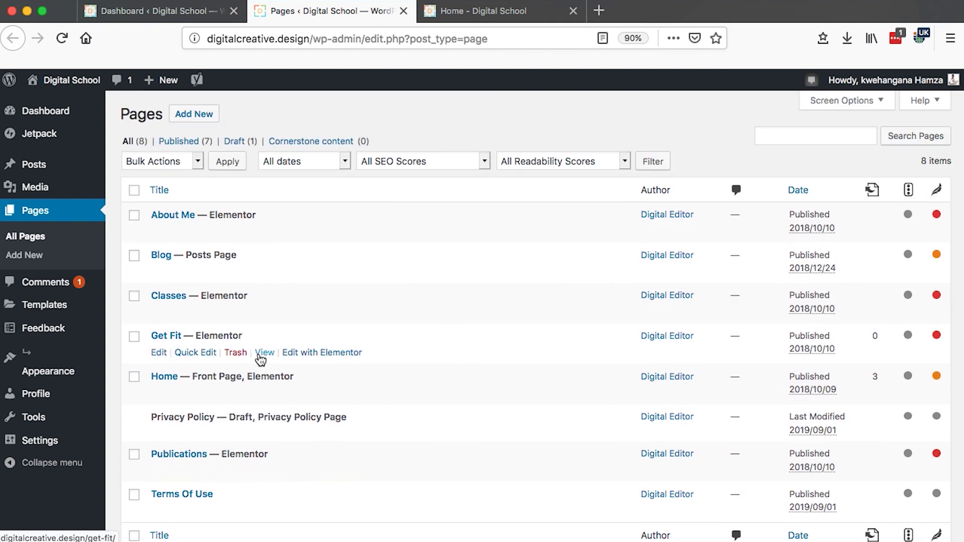
scroll(259, 359, "down", 1)
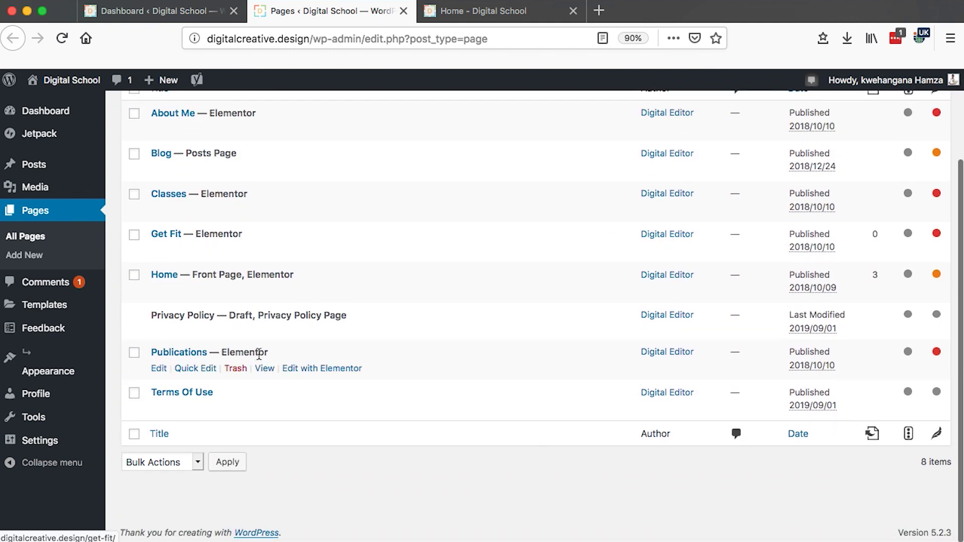
key("ctrl+Tab")
scroll(648, 316, "down", 2)
scroll(649, 317, "up", 2)
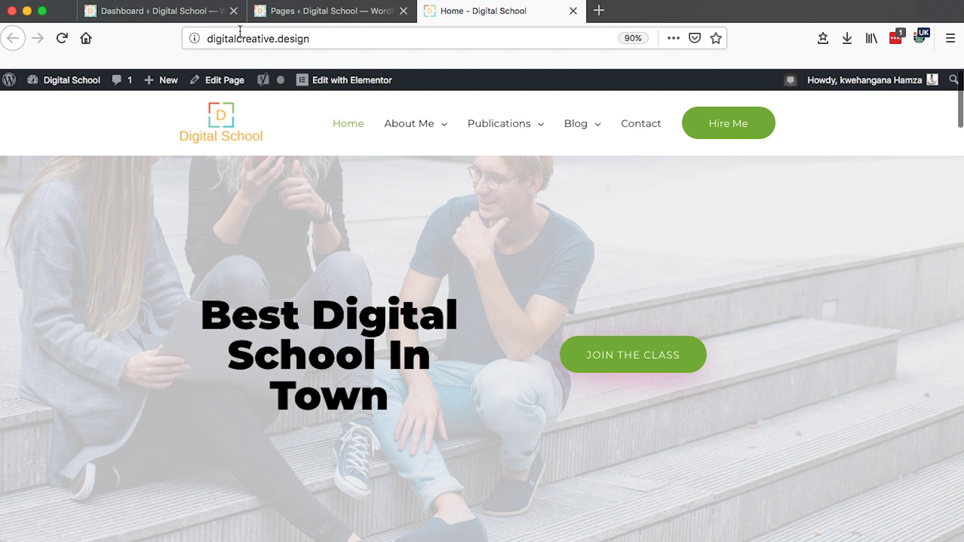
- Edit Home in Elementor and set the hero section's background type to Background Slideshow
left_click(305, 11)
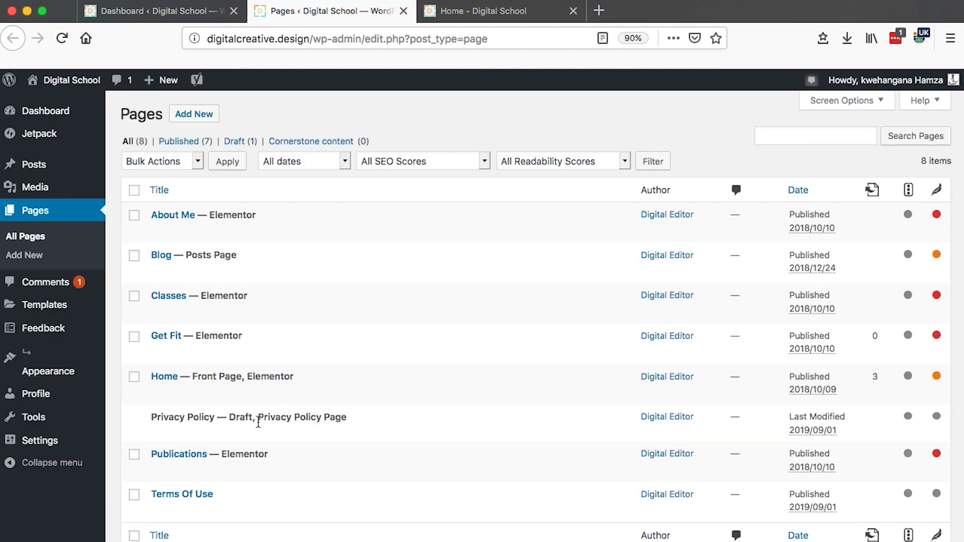
left_click(294, 391)
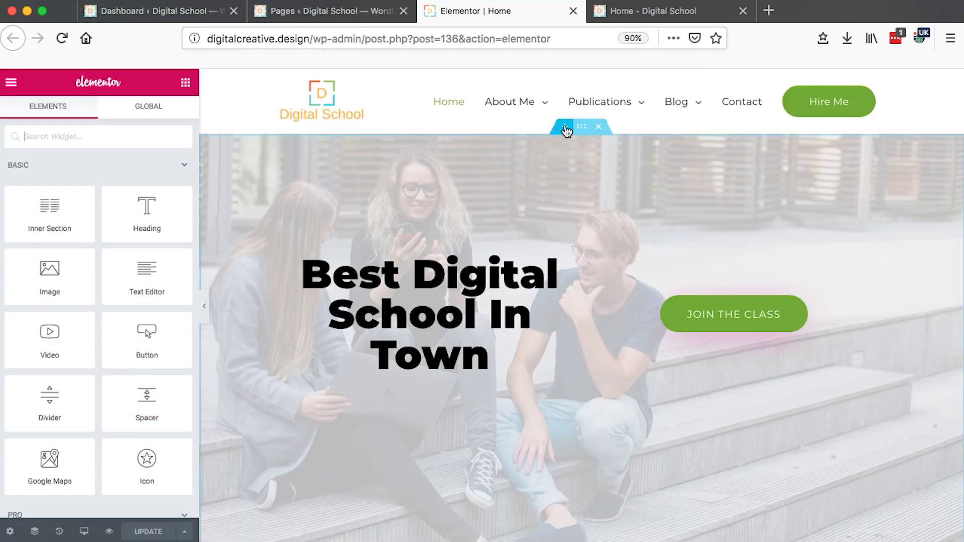
left_click(579, 130)
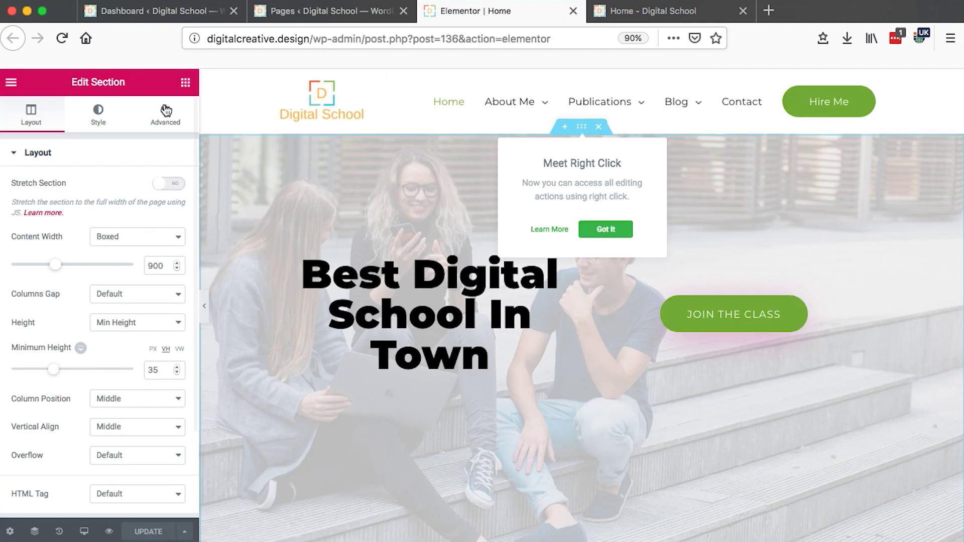
left_click(94, 120)
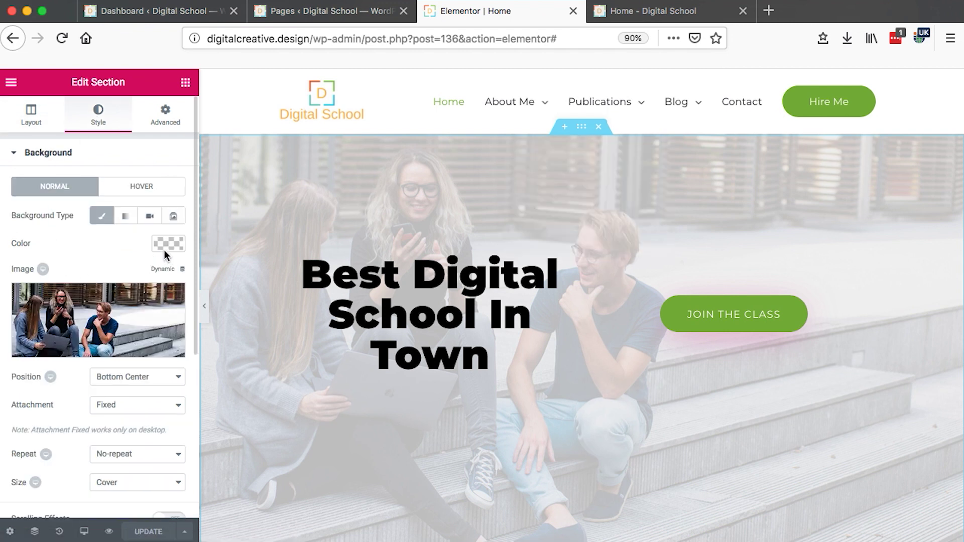
left_click(174, 218)
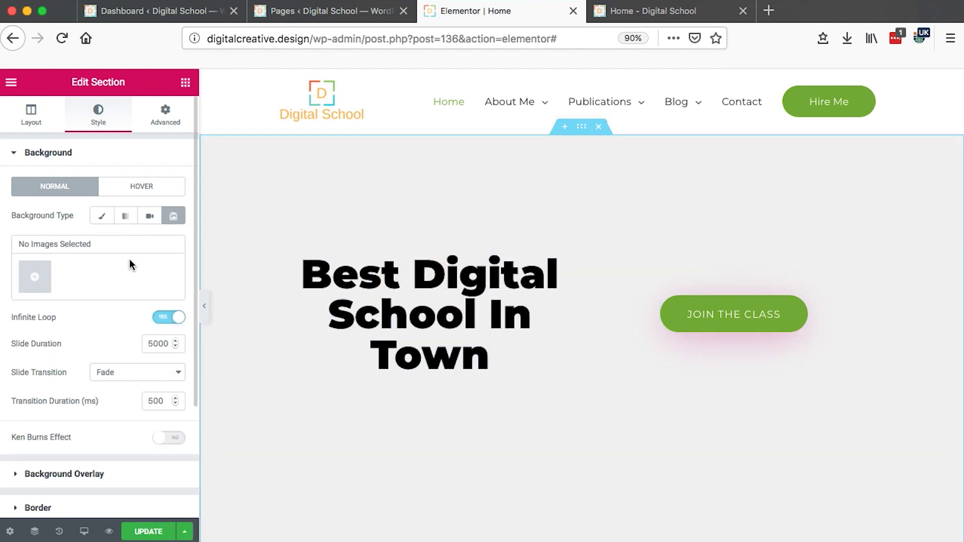
- Select the arms-behind-head, sports-bra, blue-top, sitting red-top and brick-wall yoga photos
left_click(36, 279)
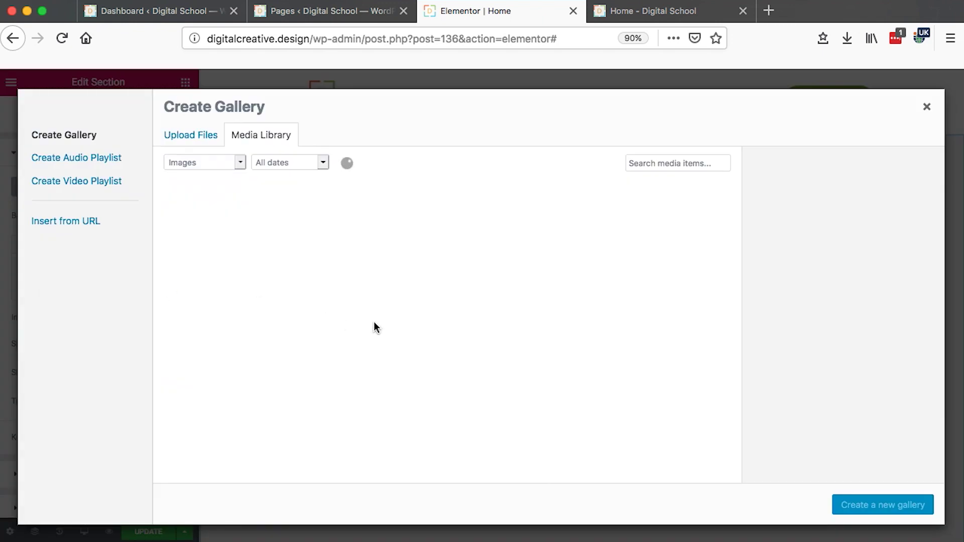
scroll(388, 329, "down", 3)
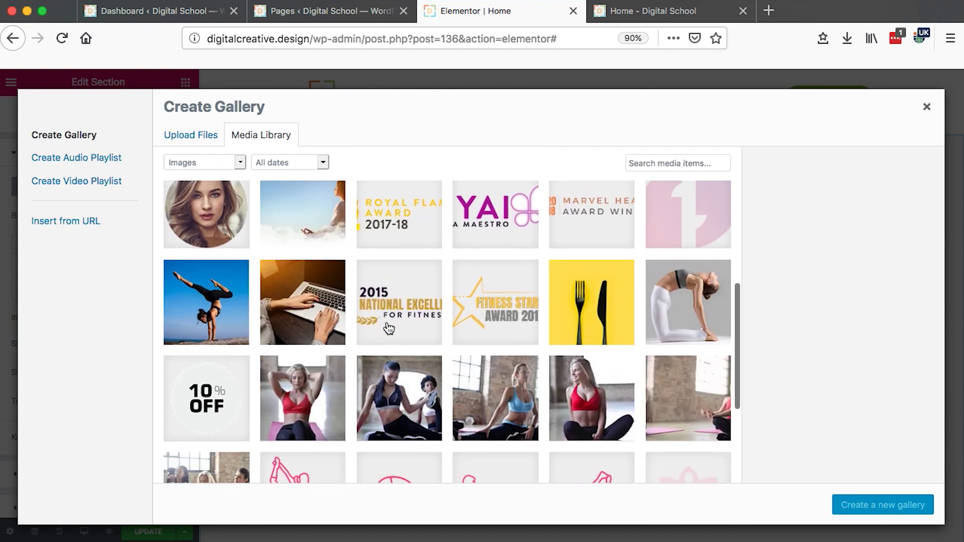
scroll(389, 328, "down", 2)
left_click(293, 301)
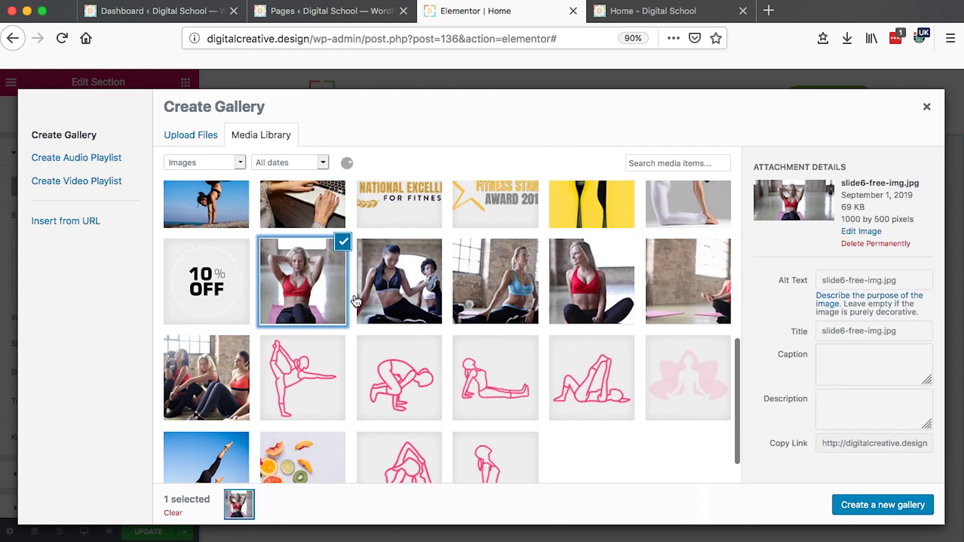
left_click(395, 309)
left_click(512, 290)
left_click(566, 290)
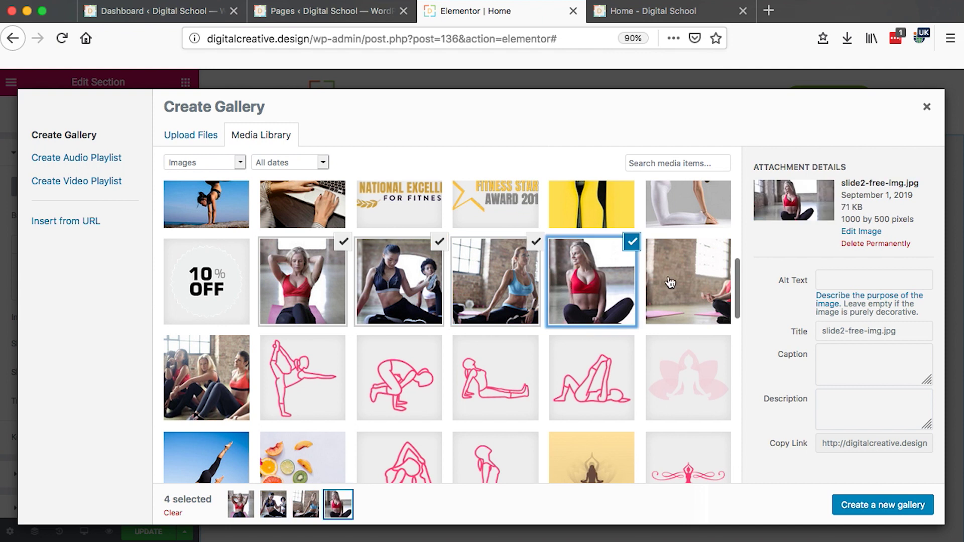
left_click(681, 282)
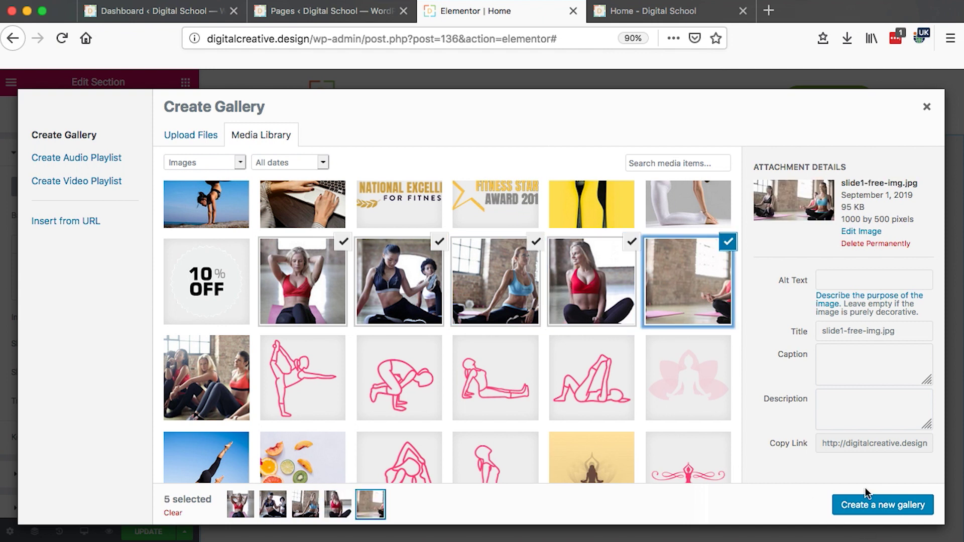
- Create the gallery, drag the sitting red-top photo to first place, and insert it
left_click(866, 506)
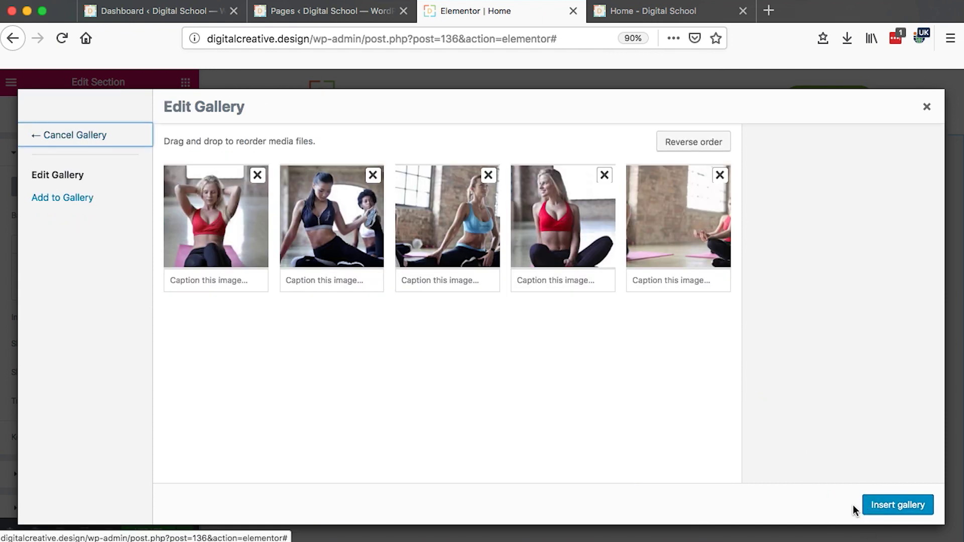
left_click_drag(511, 247, 331, 226)
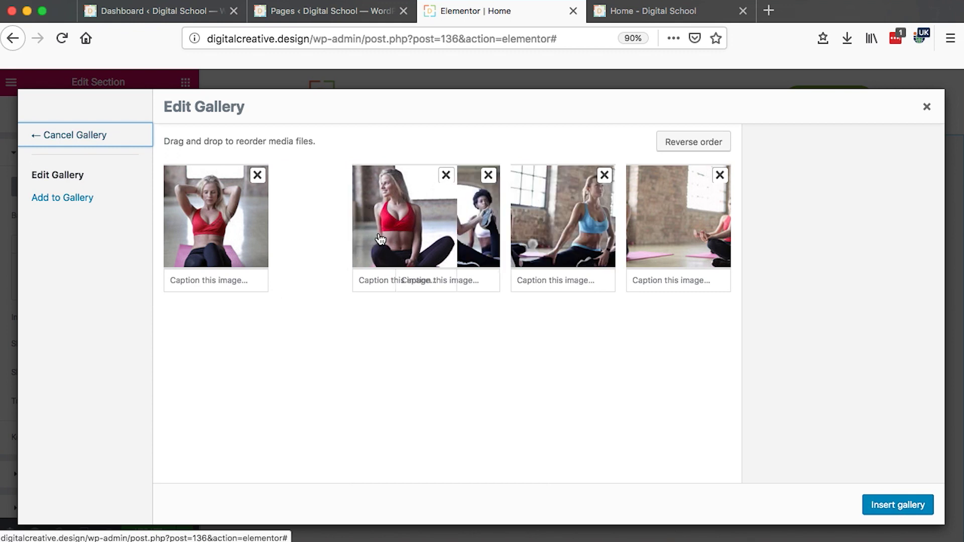
left_click_drag(623, 243, 597, 241)
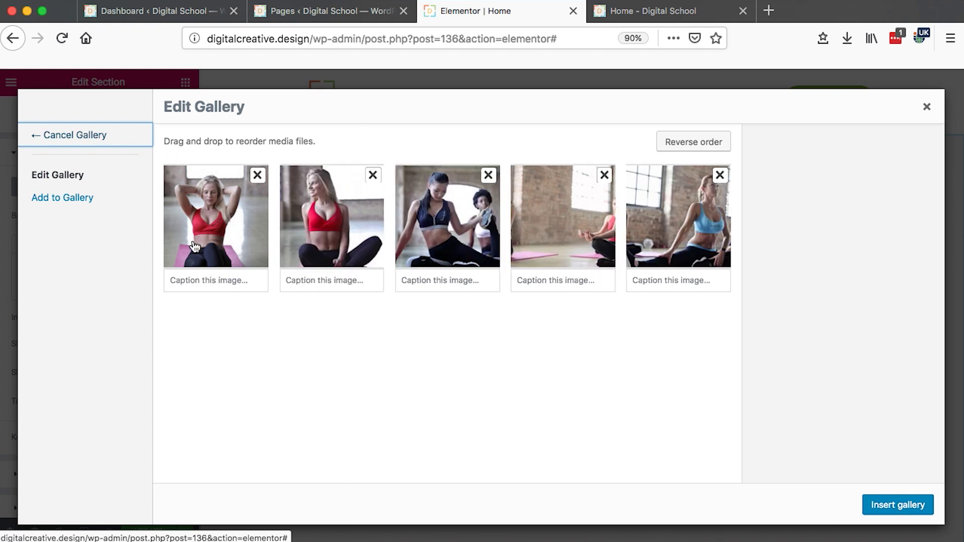
left_click_drag(193, 246, 489, 247)
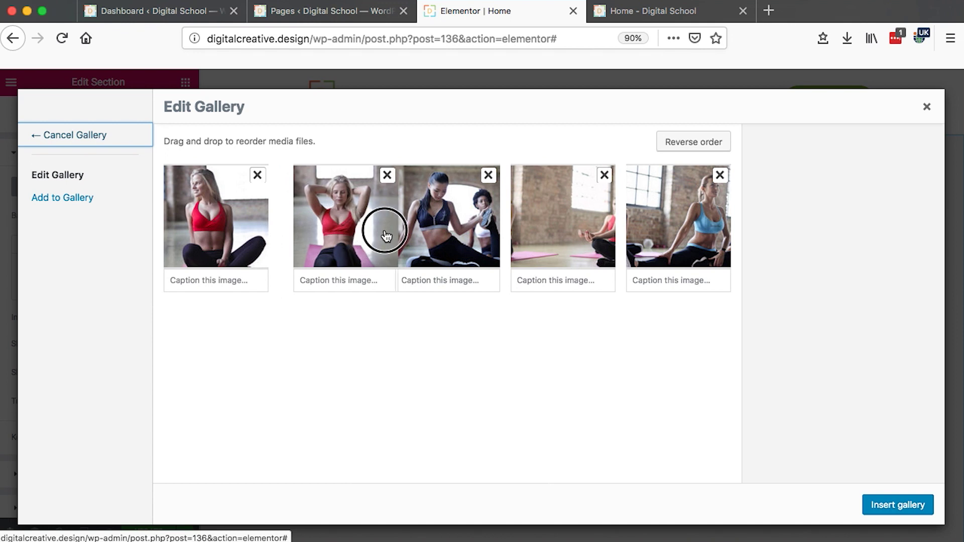
left_click(888, 503)
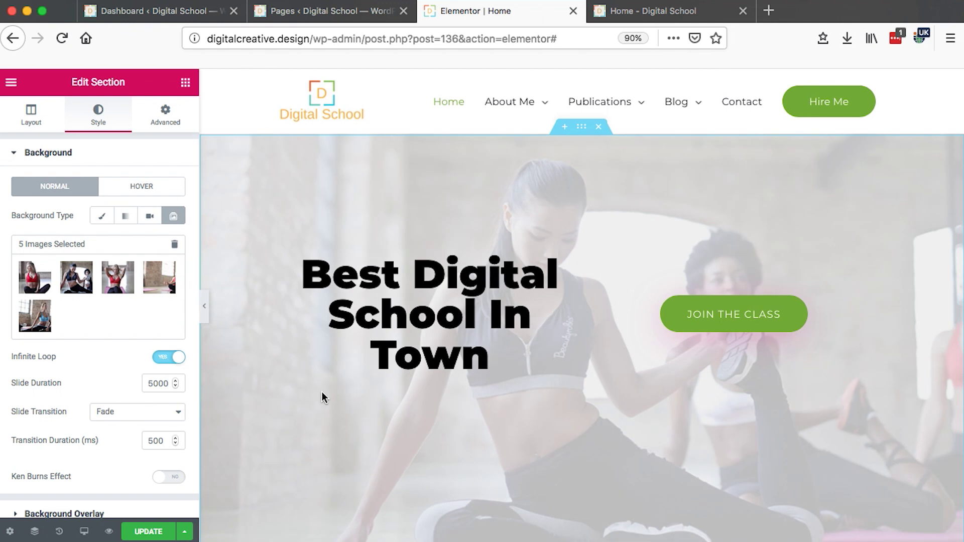
scroll(108, 391, "down", 2)
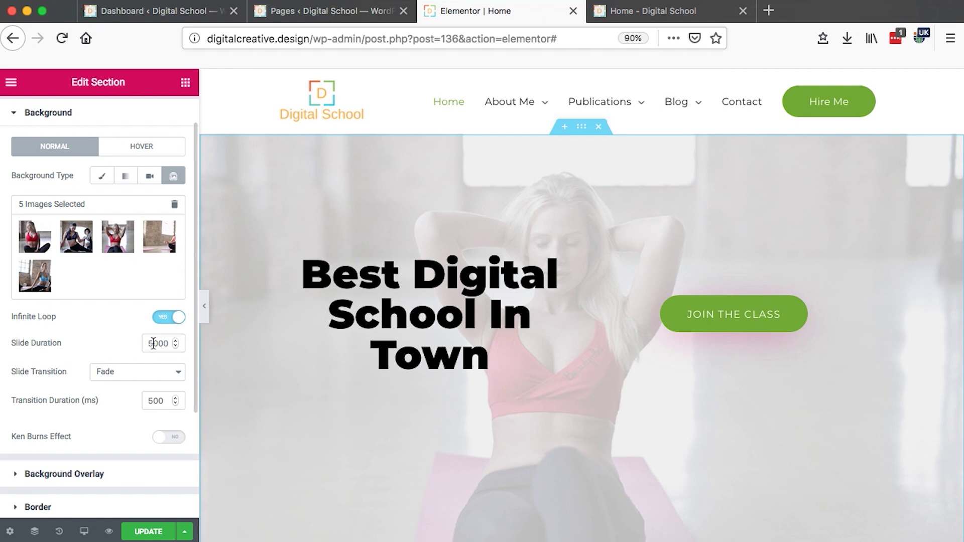
- Change the Slide Duration value from 5000 to 3000 ms
left_click(152, 344)
key("BackSpace")
type("1")
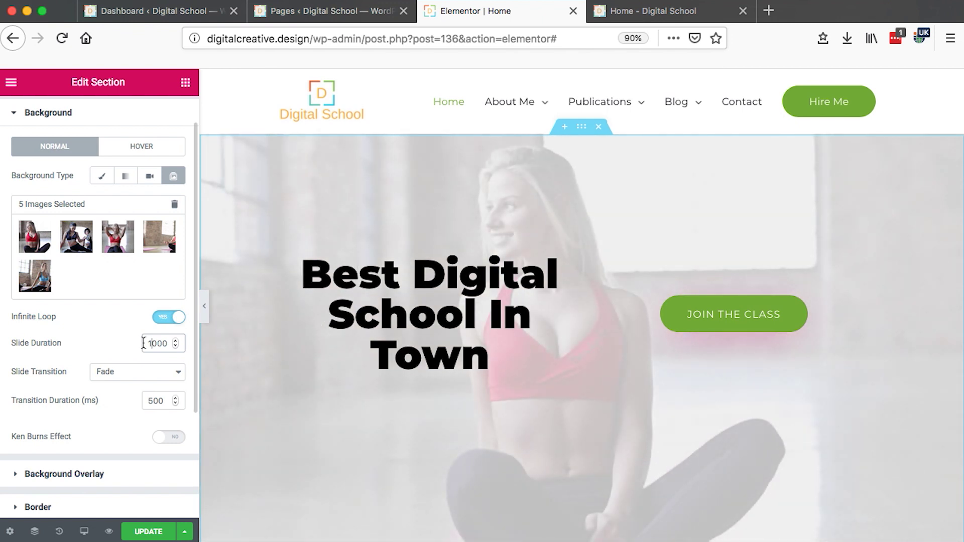
left_click(150, 343)
type("3")
- Set Slide Transition to Slide Down, after briefly trying Slide Right
left_click(142, 376)
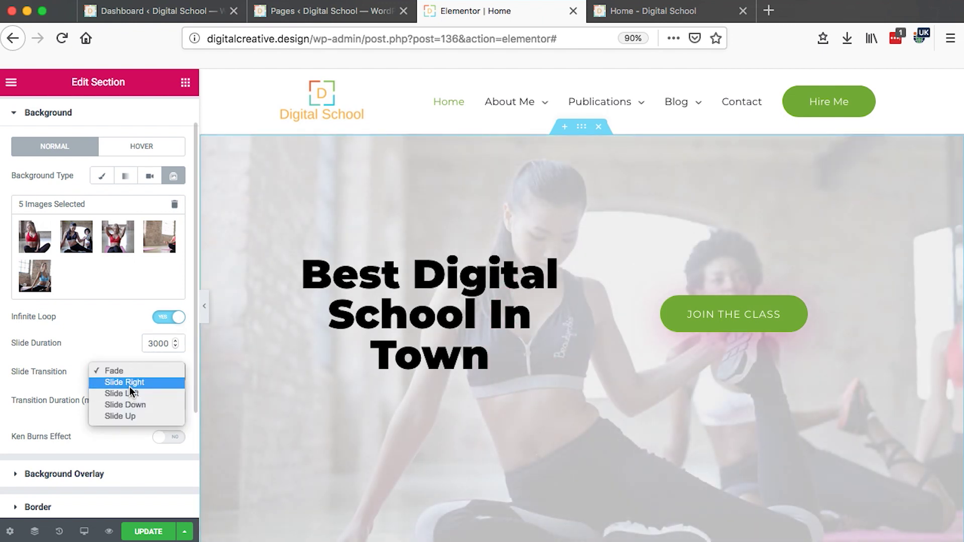
left_click(124, 382)
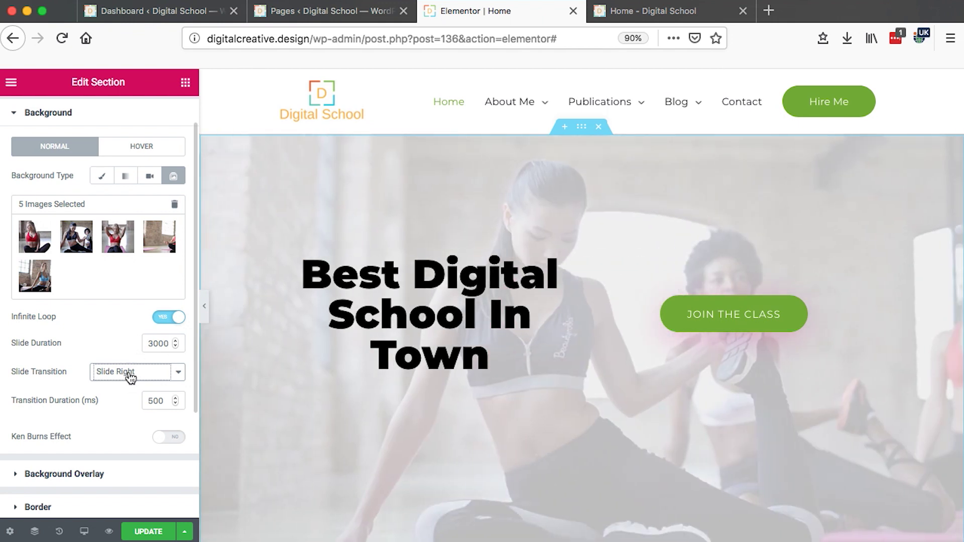
left_click(129, 374)
left_click(127, 396)
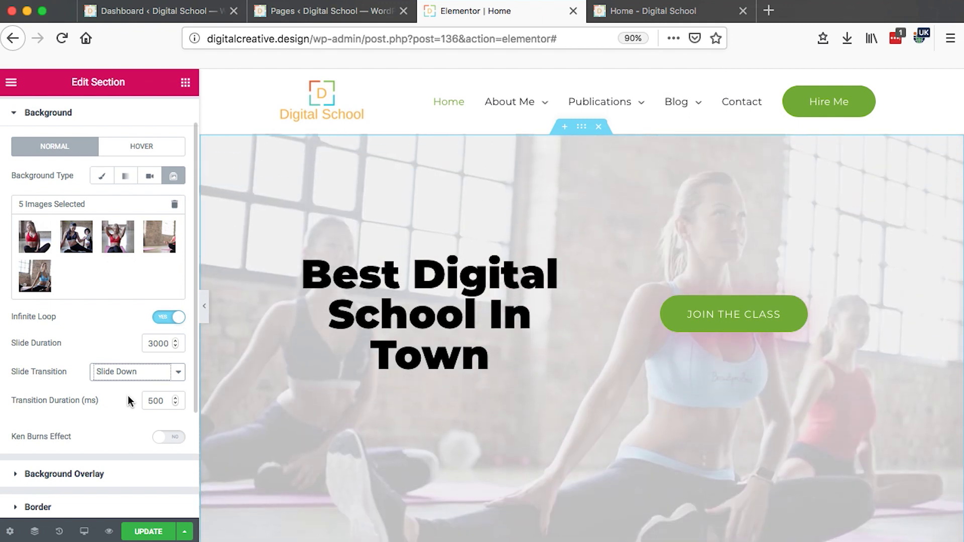
scroll(34, 395, "down", 2)
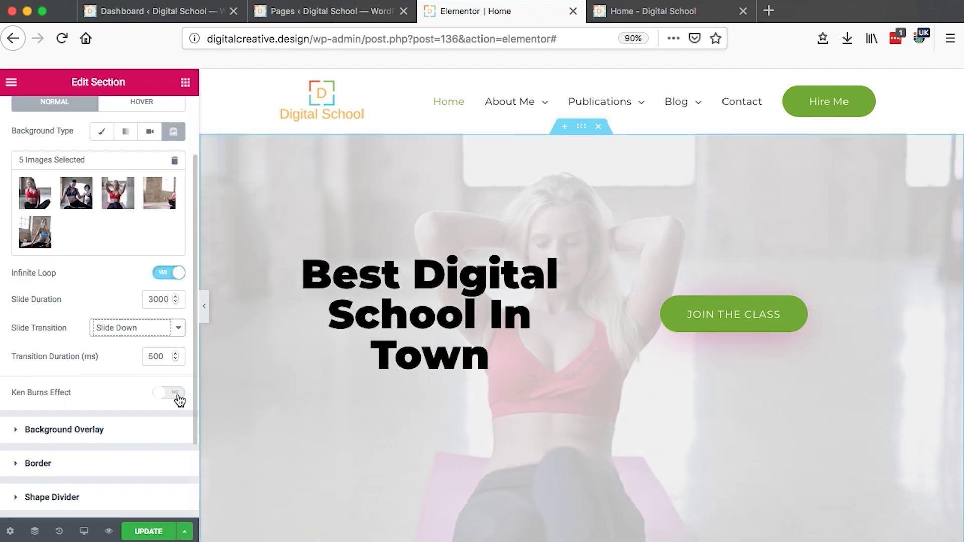
- Try the Ken Burns effect with Zoom Direction Out, then switch it off
left_click(173, 397)
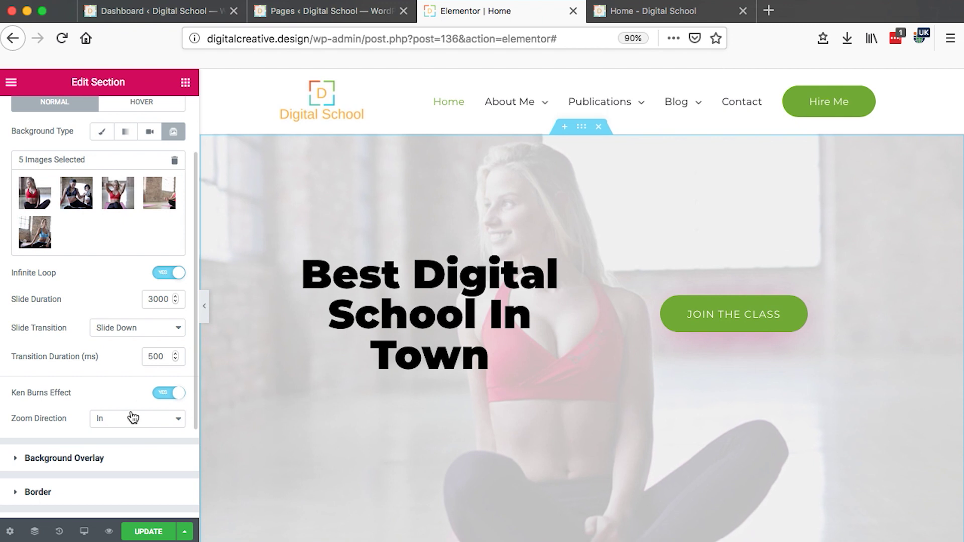
left_click(132, 417)
left_click(130, 430)
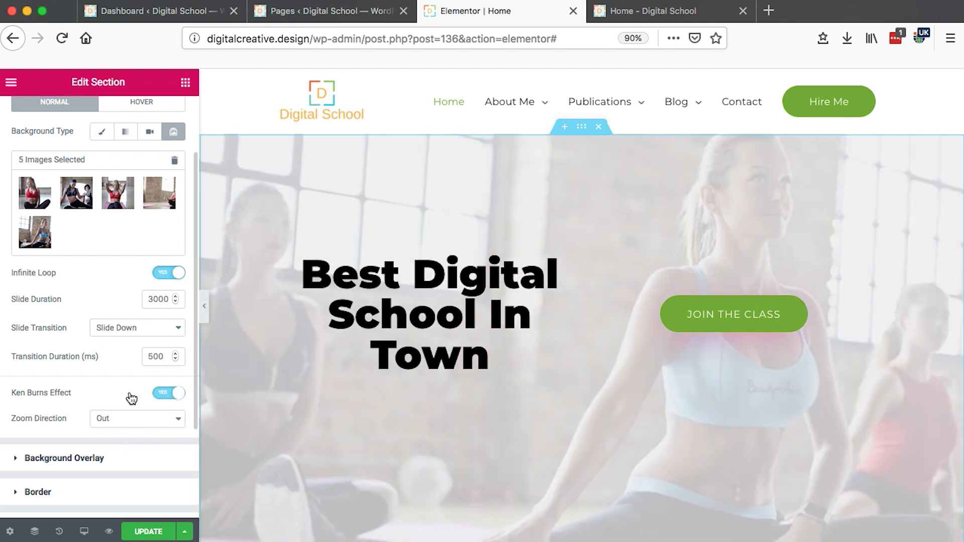
left_click(131, 397)
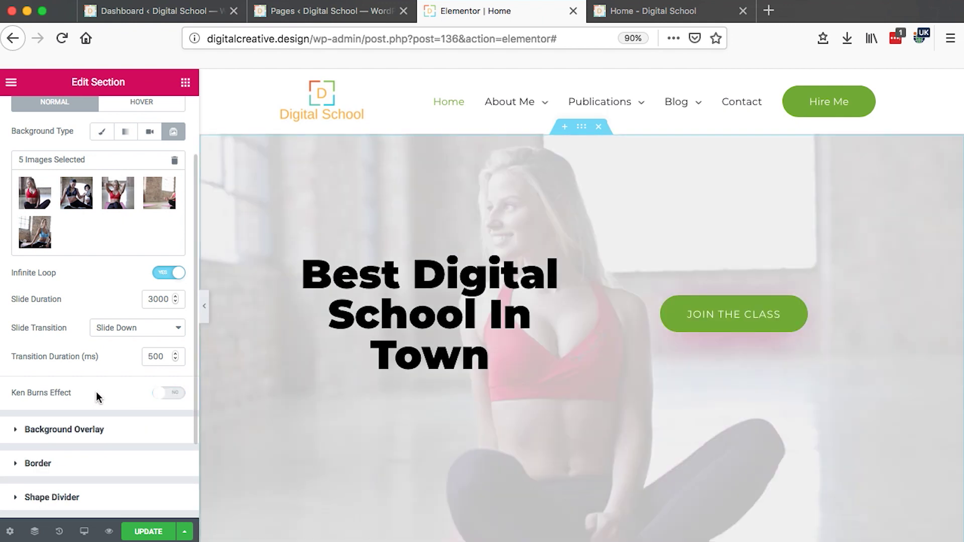
scroll(97, 393, "down", 3)
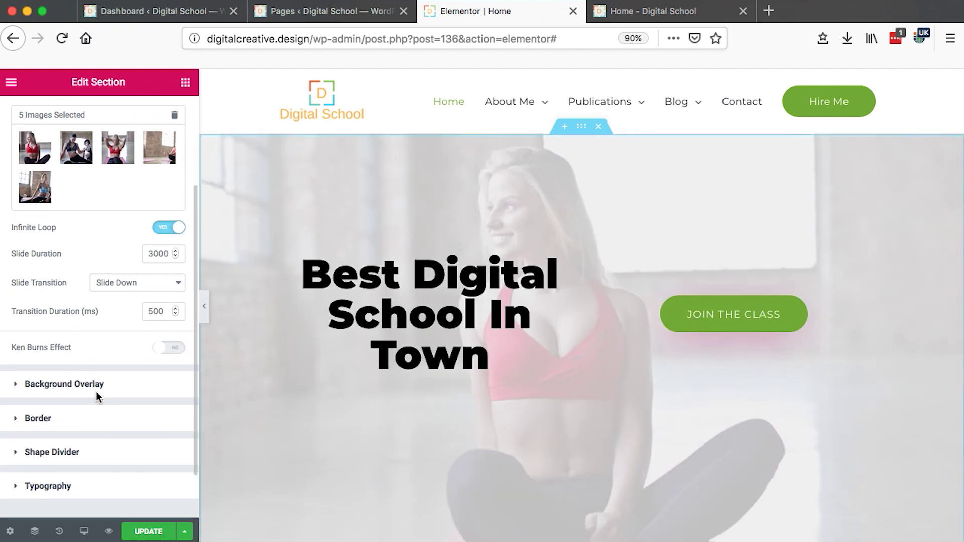
- Set the Background Overlay colour to low-opacity purple after trying green and teal
left_click(122, 371)
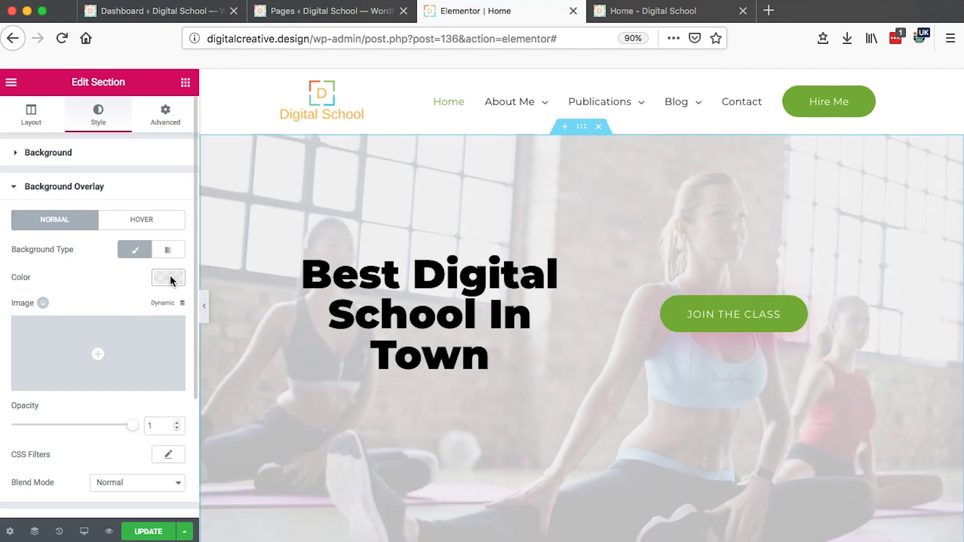
left_click(170, 278)
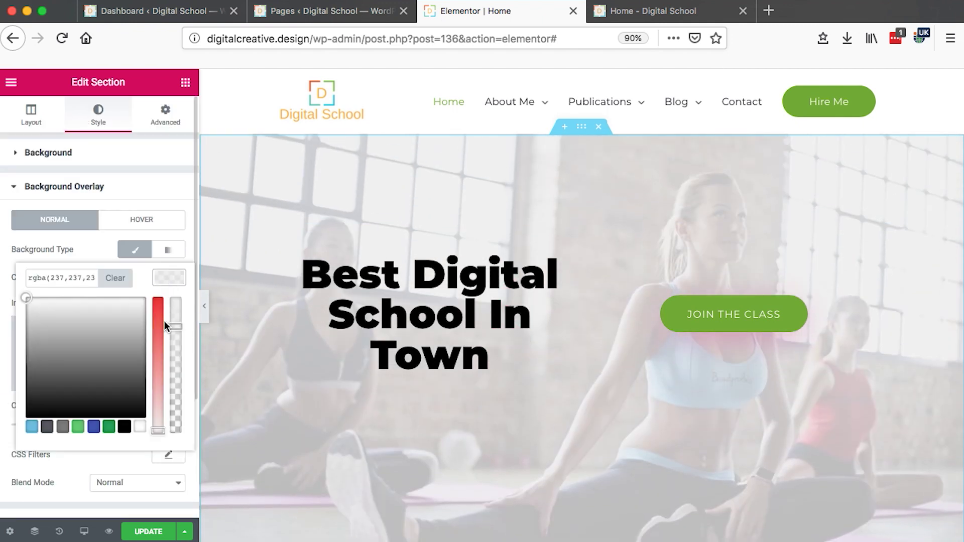
mouse_move(176, 325)
left_mouse_down()
mouse_move(176, 431)
mouse_move(175, 343)
left_mouse_up()
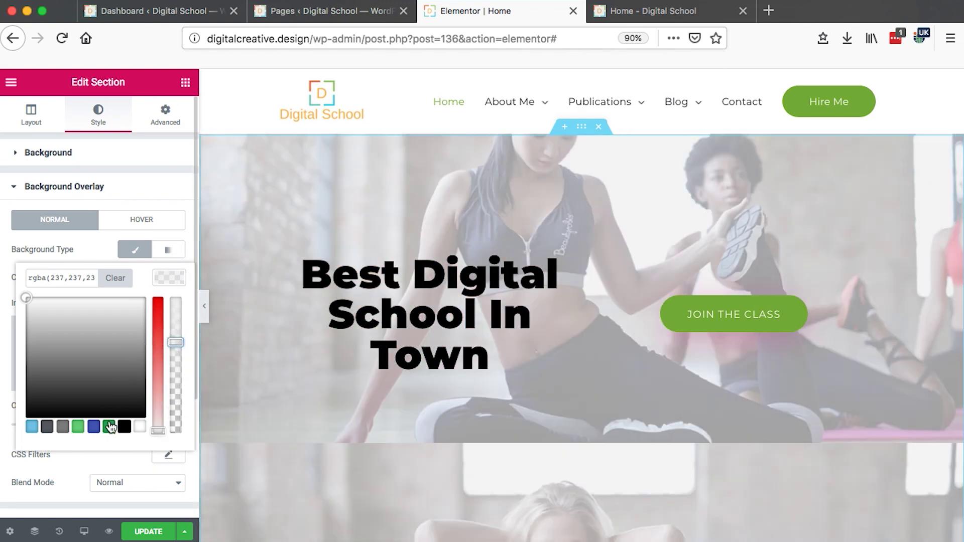
left_click(109, 426)
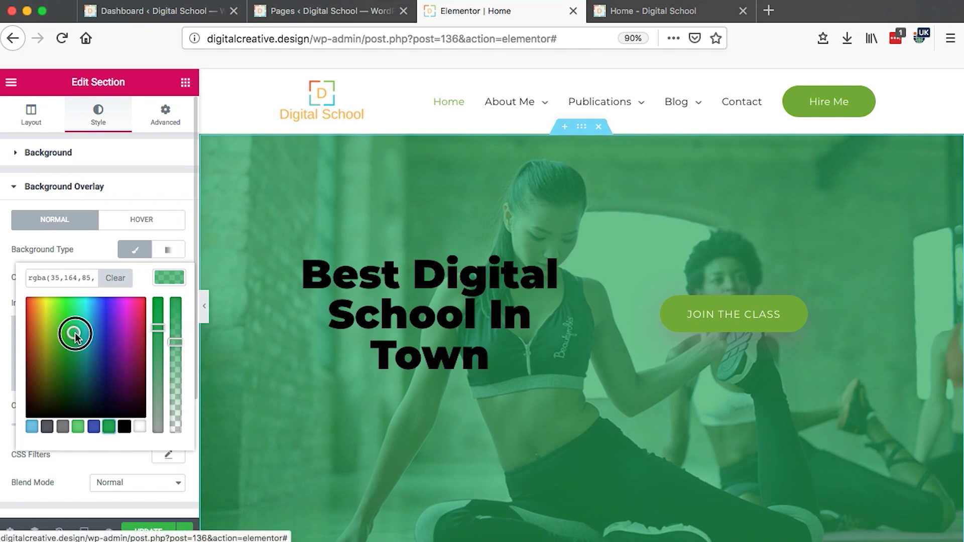
left_click_drag(76, 336, 90, 336)
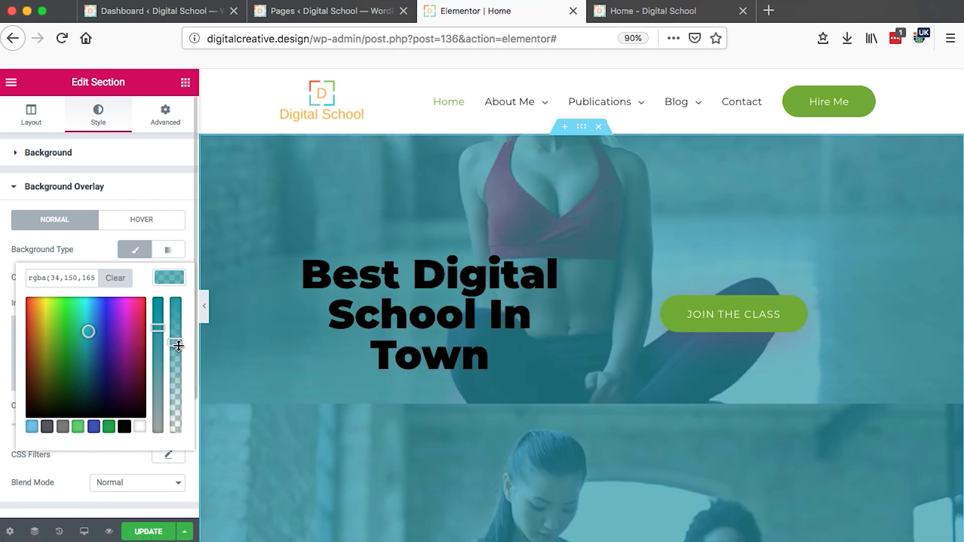
left_click(181, 344)
left_click_drag(182, 343, 176, 428)
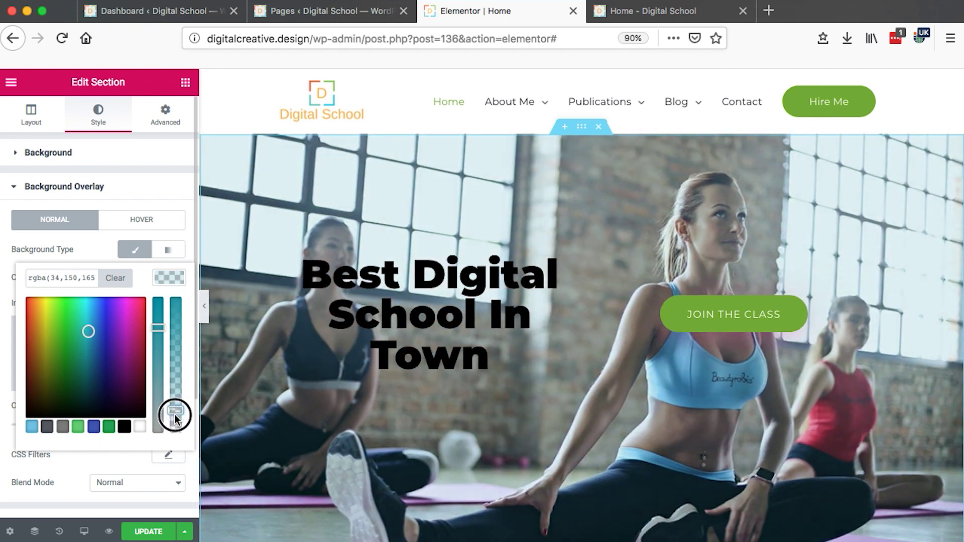
left_click_drag(175, 429, 175, 407)
left_click(87, 334)
left_click_drag(87, 334, 117, 334)
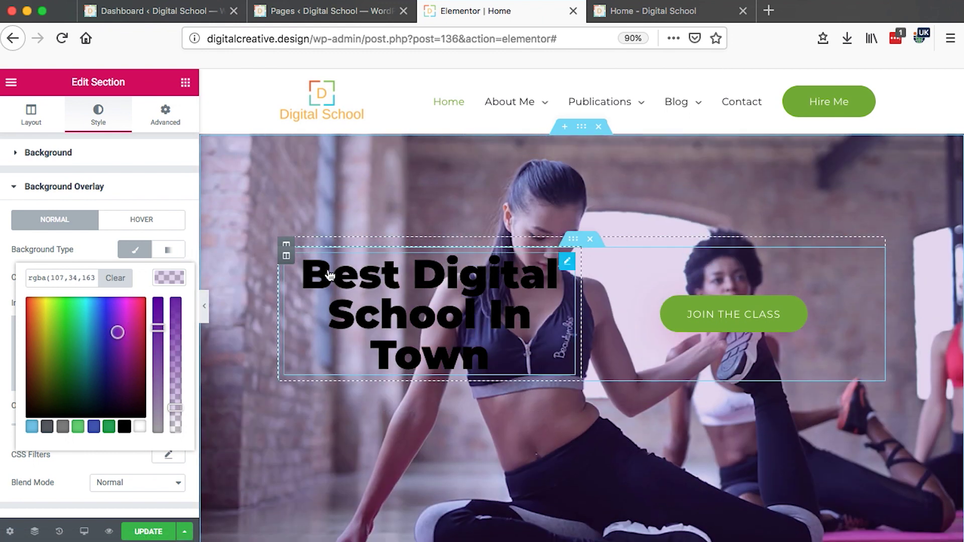
- Change the 'Best Digital School In Town' heading text colour to white, after briefly trying grey
left_click(566, 261)
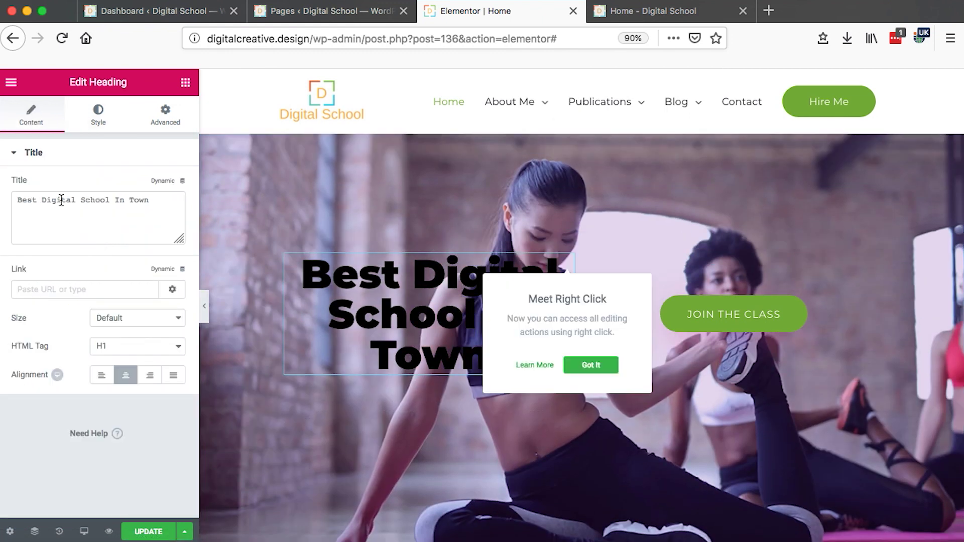
left_click(98, 120)
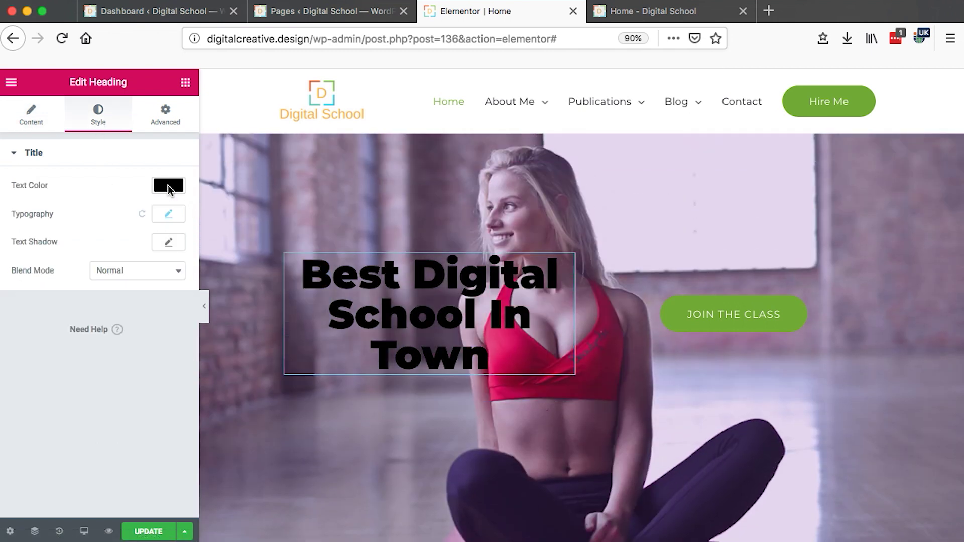
left_click(169, 186)
left_click(41, 220)
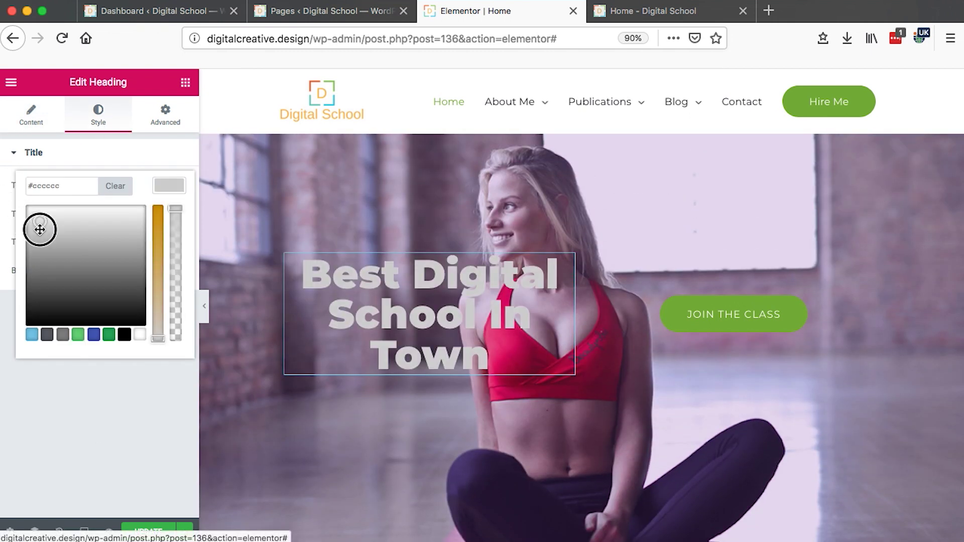
left_click(137, 334)
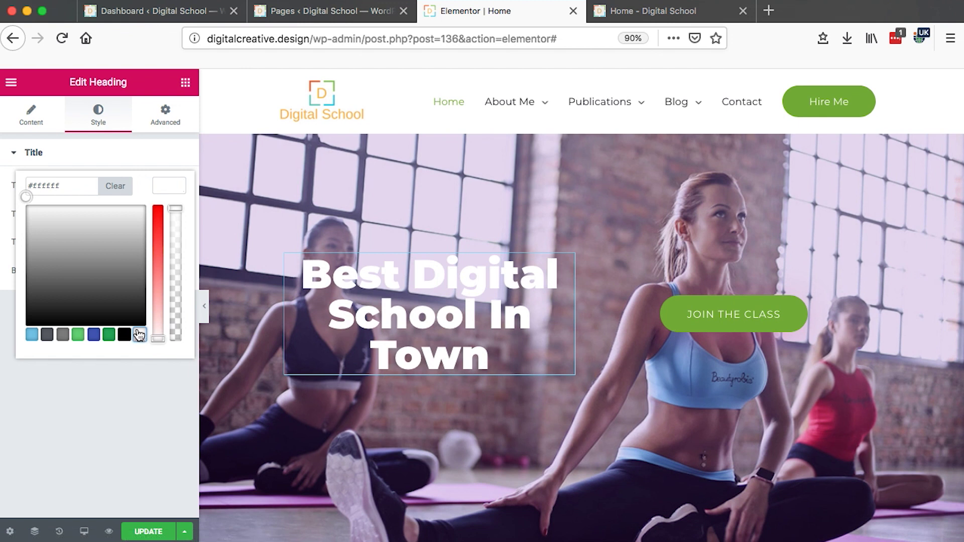
left_click(155, 186)
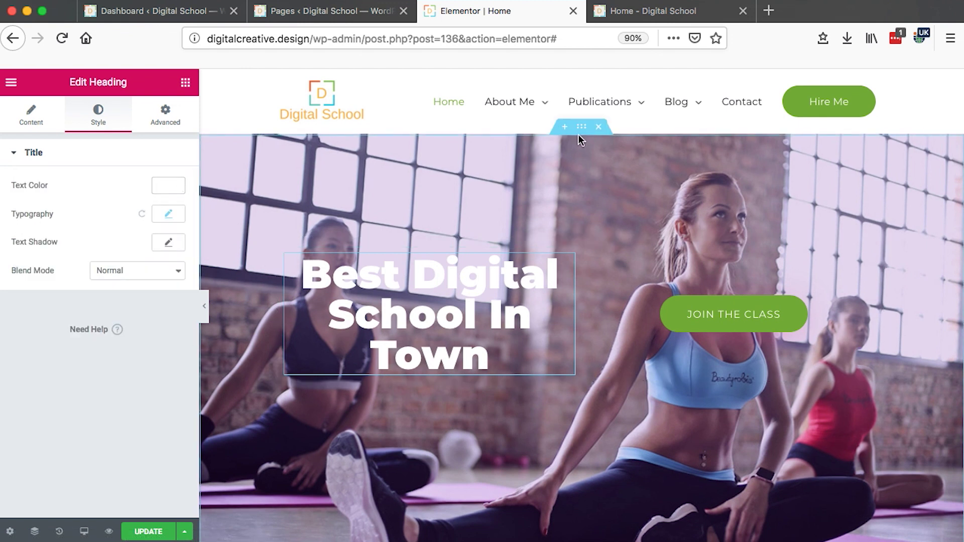
- Raise the alpha of the hero's purple overlay colour
left_click(211, 146)
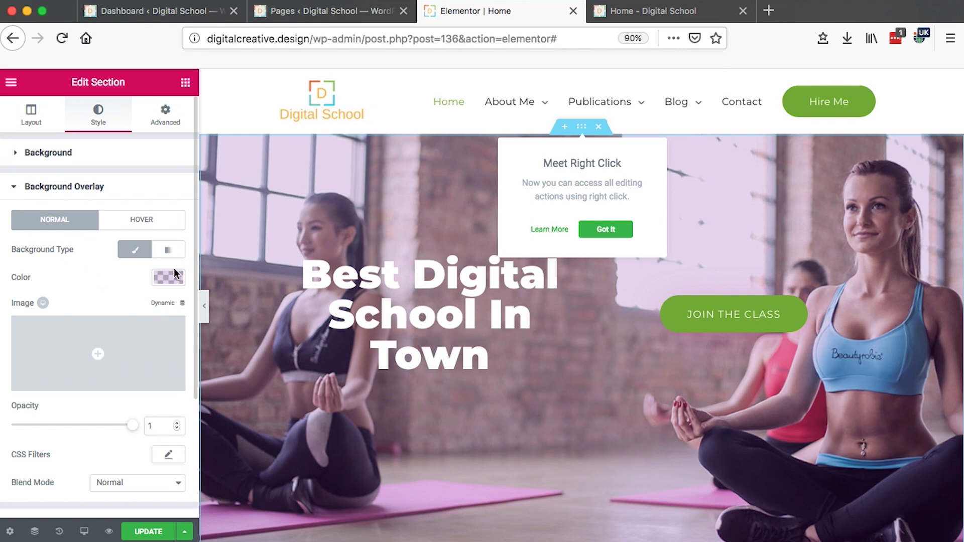
left_click(169, 277)
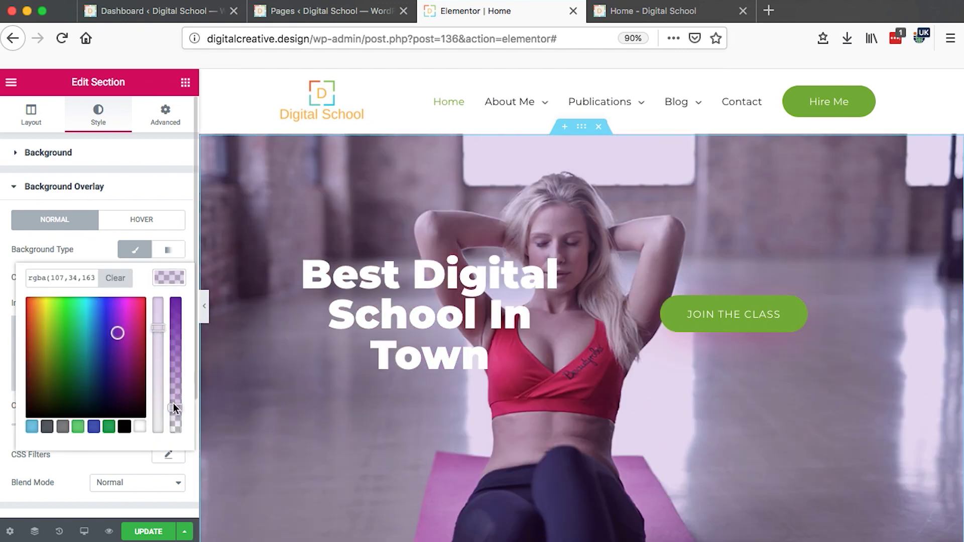
left_click_drag(176, 408, 176, 385)
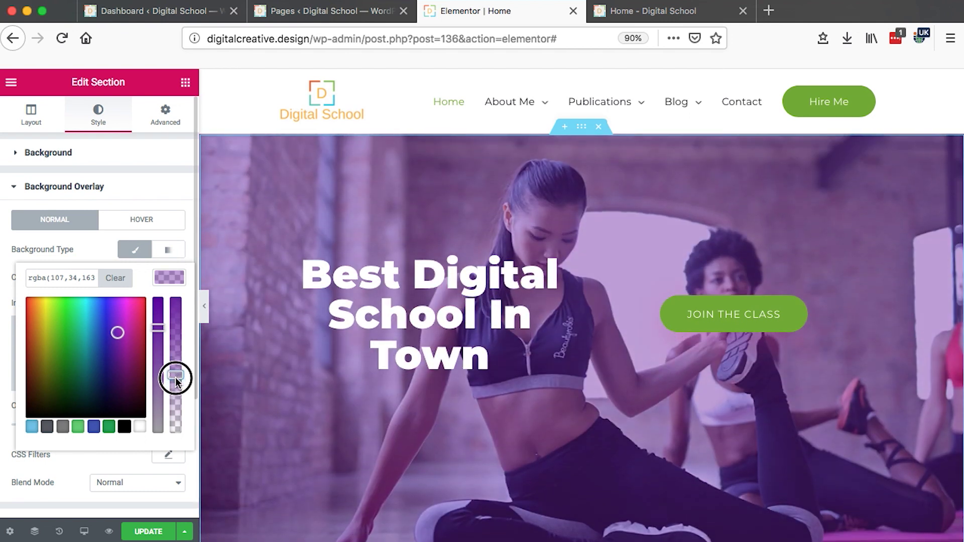
left_click_drag(175, 384, 176, 379)
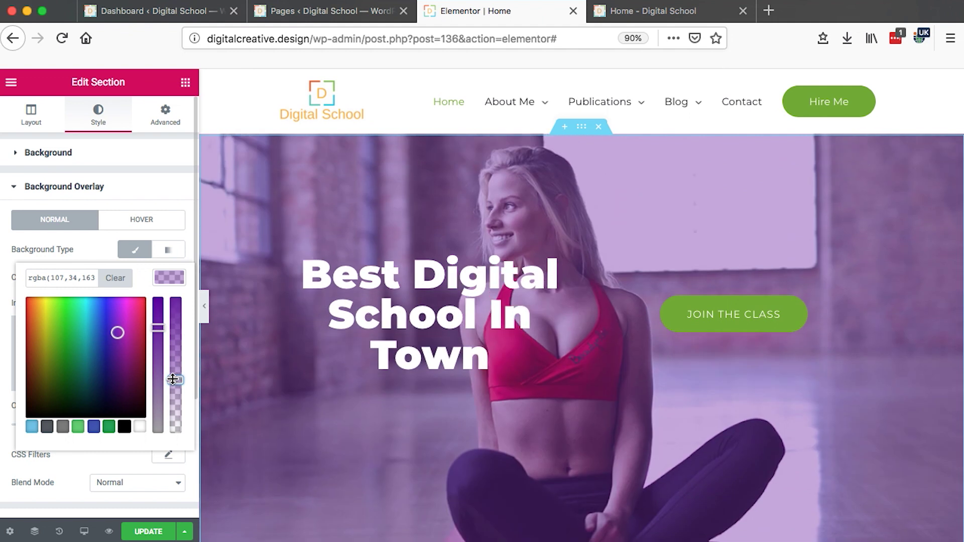
scroll(110, 369, "down", 2)
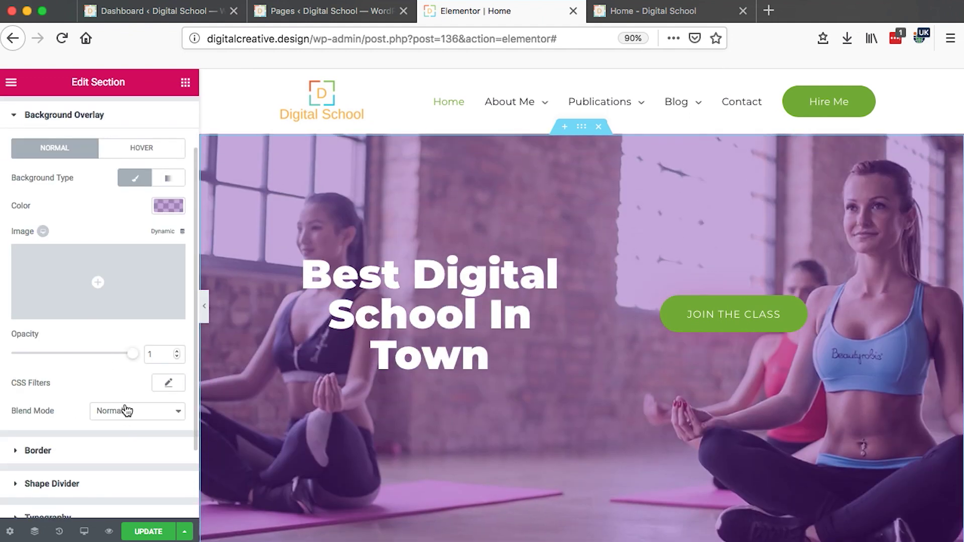
- Try Screen, Darken and Color Dodge overlay blend modes, then restore Normal
left_click(126, 410)
left_click(127, 432)
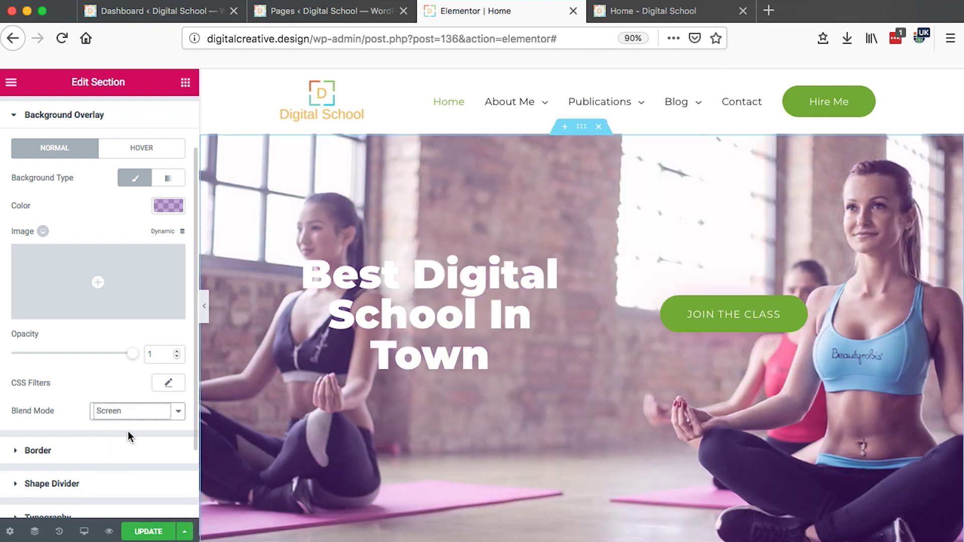
left_click(136, 410)
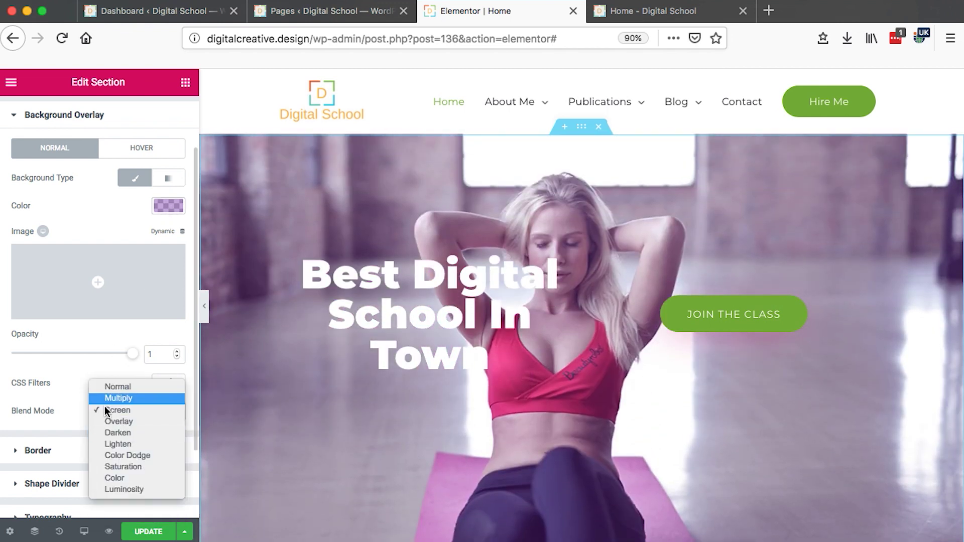
left_click(118, 432)
left_click(119, 413)
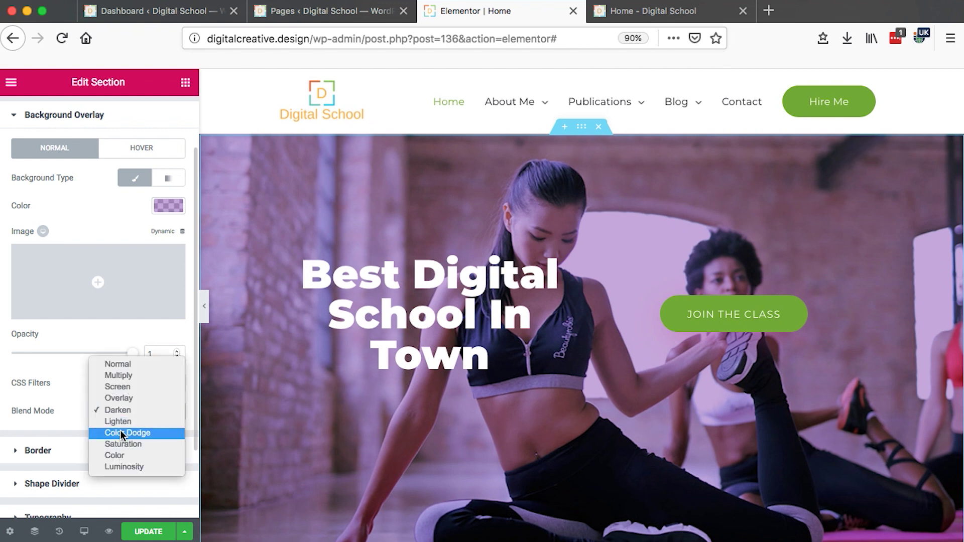
left_click(120, 434)
left_click(125, 411)
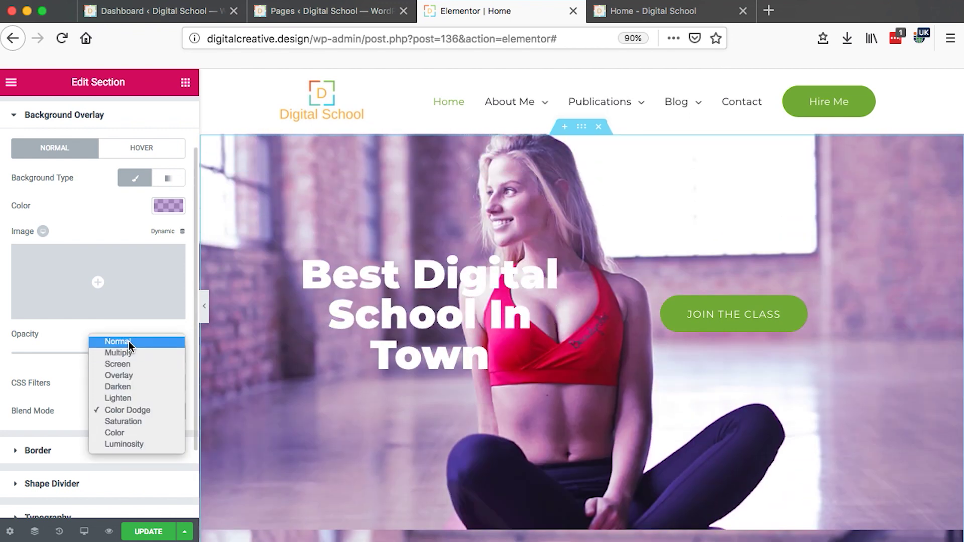
left_click(129, 342)
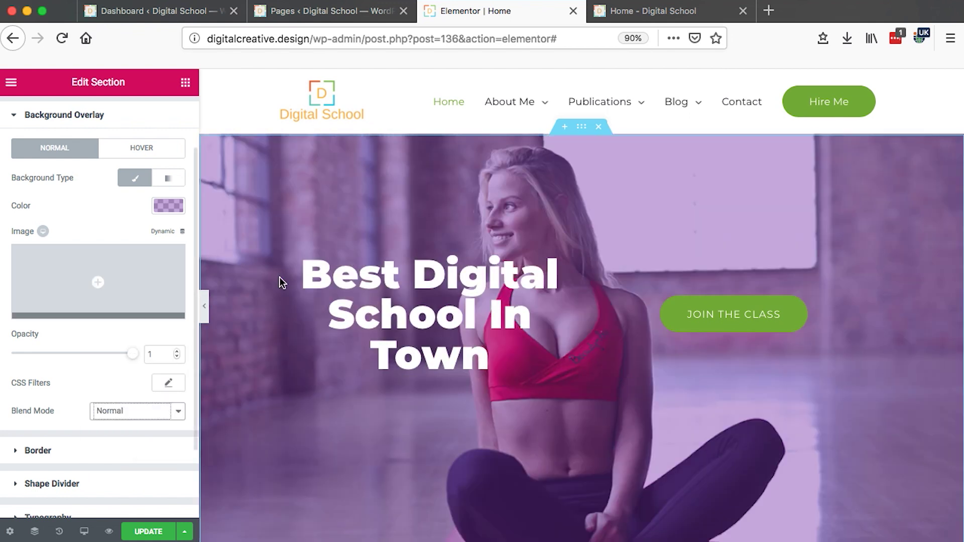
scroll(125, 209, "up", 2)
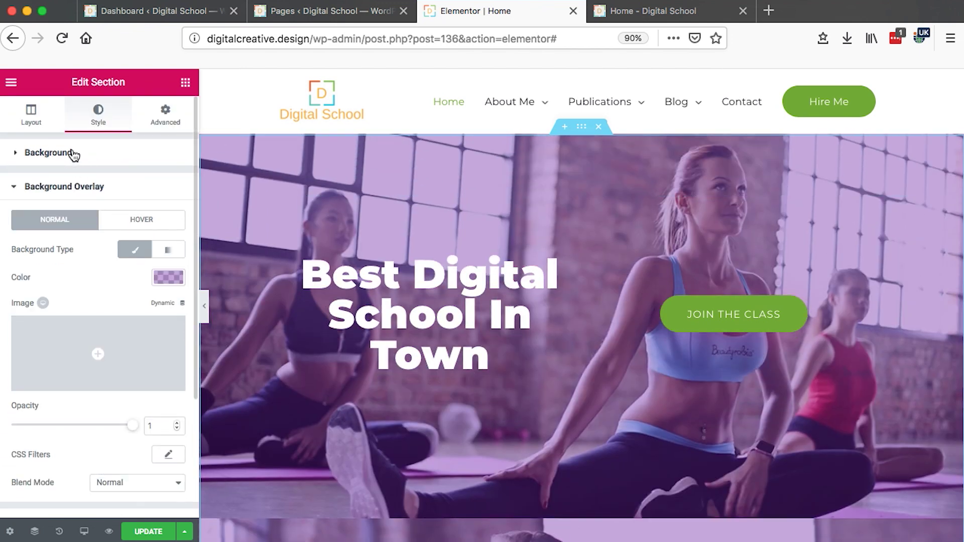
- Add the yoga-stretch photo through Edit Gallery and drag it into slot three of six
left_click(47, 153)
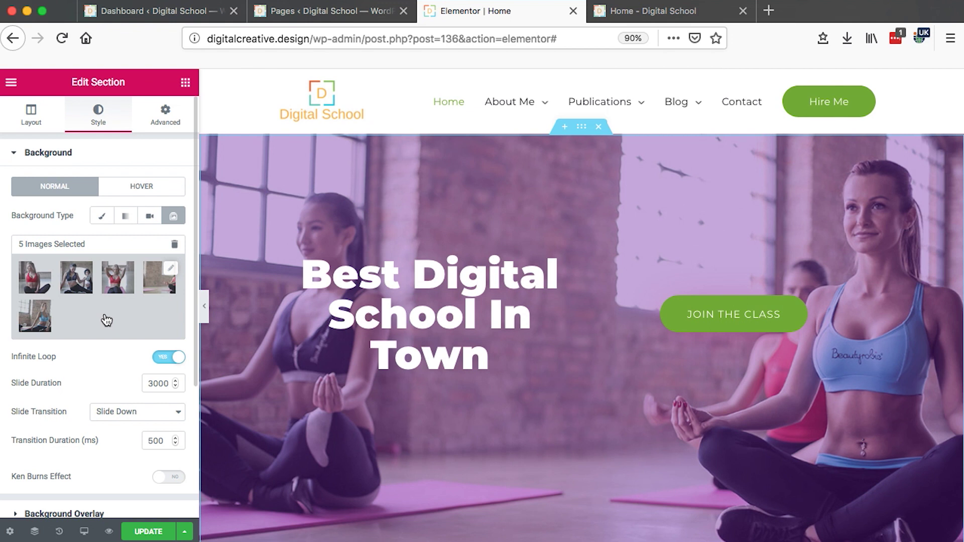
left_click(106, 320)
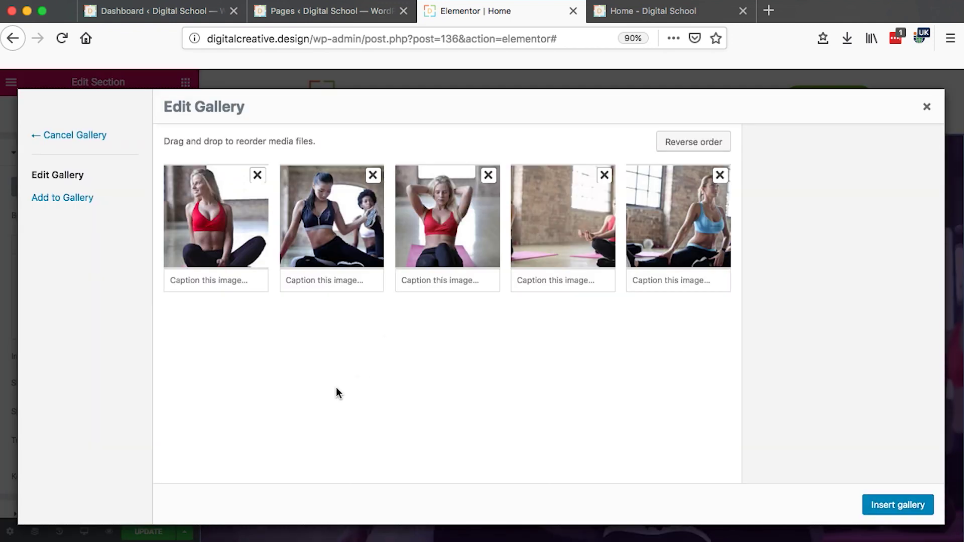
left_click(62, 197)
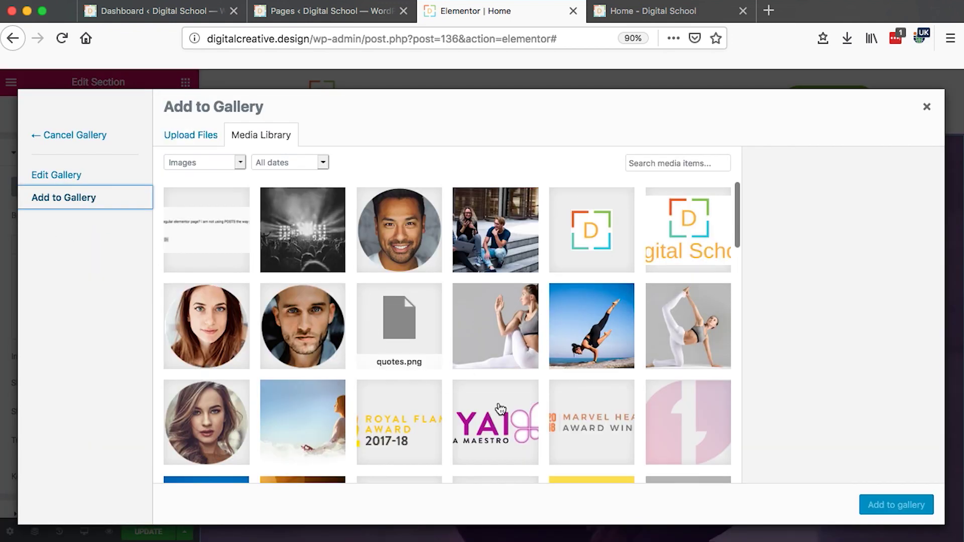
scroll(500, 409, "down", 1)
scroll(500, 409, "down", 3)
scroll(500, 409, "down", 3)
scroll(500, 409, "down", 2)
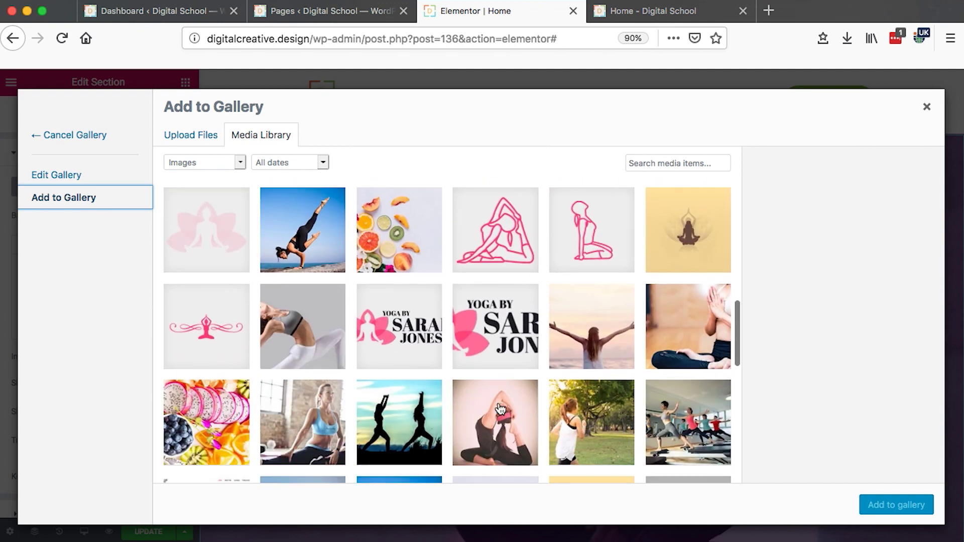
left_click(301, 327)
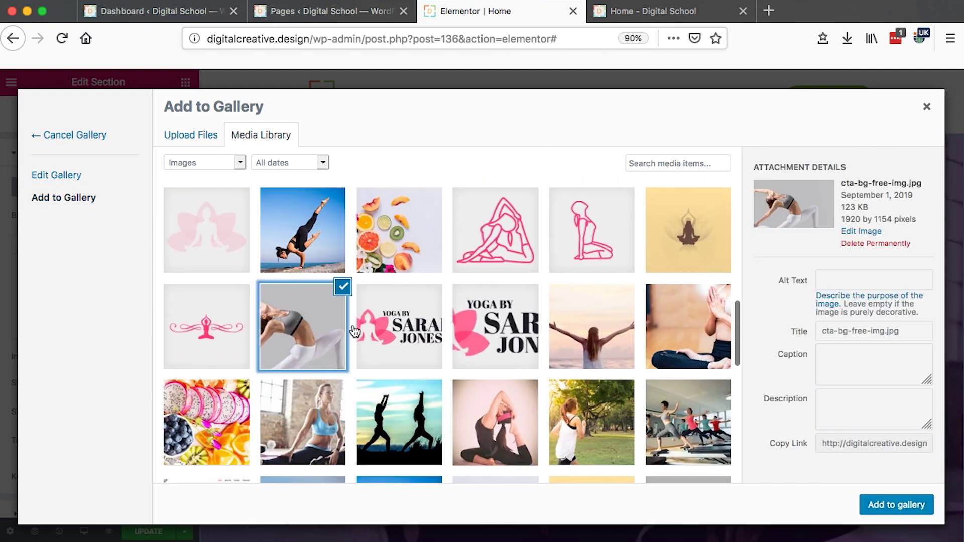
left_click(896, 506)
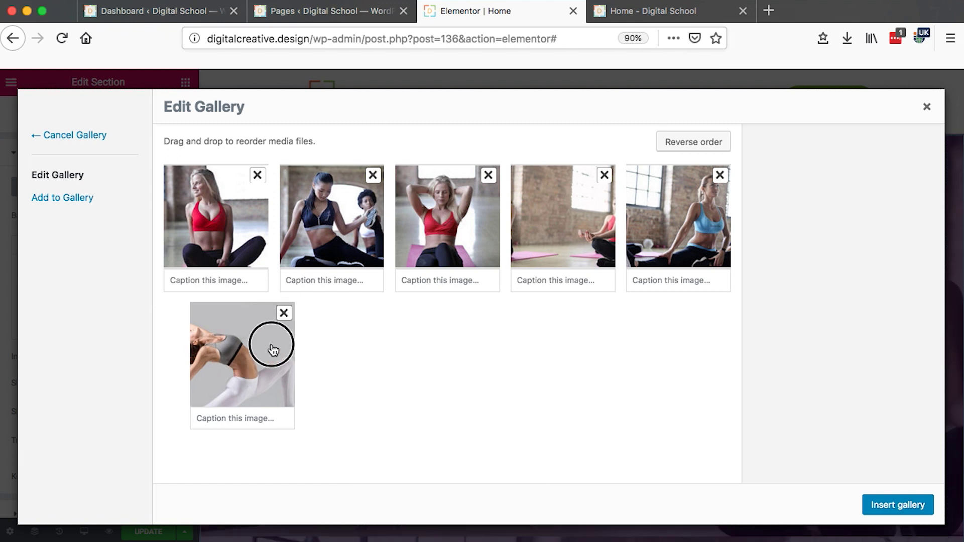
left_click_drag(272, 349, 426, 274)
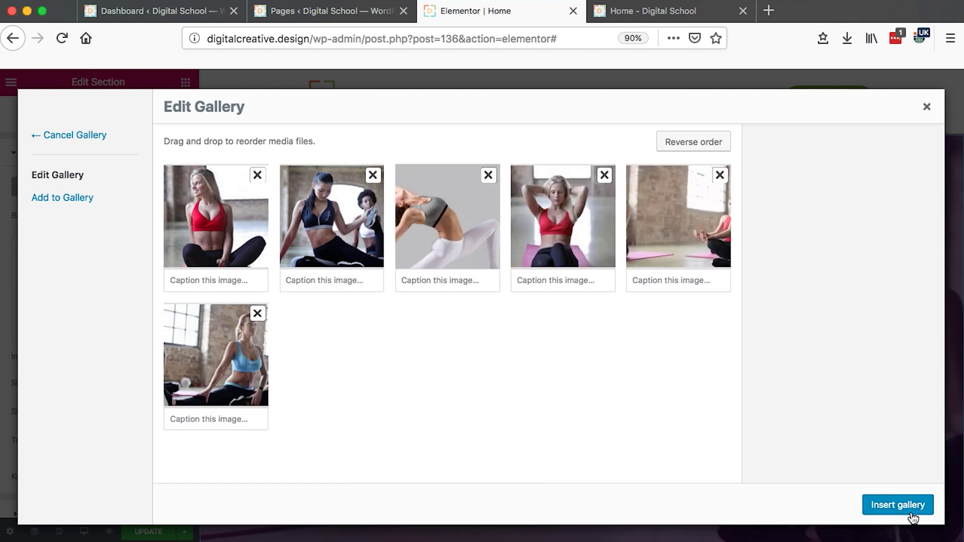
- Insert the six-image gallery into the hero slideshow, preview it, and return to the editor
left_click(897, 505)
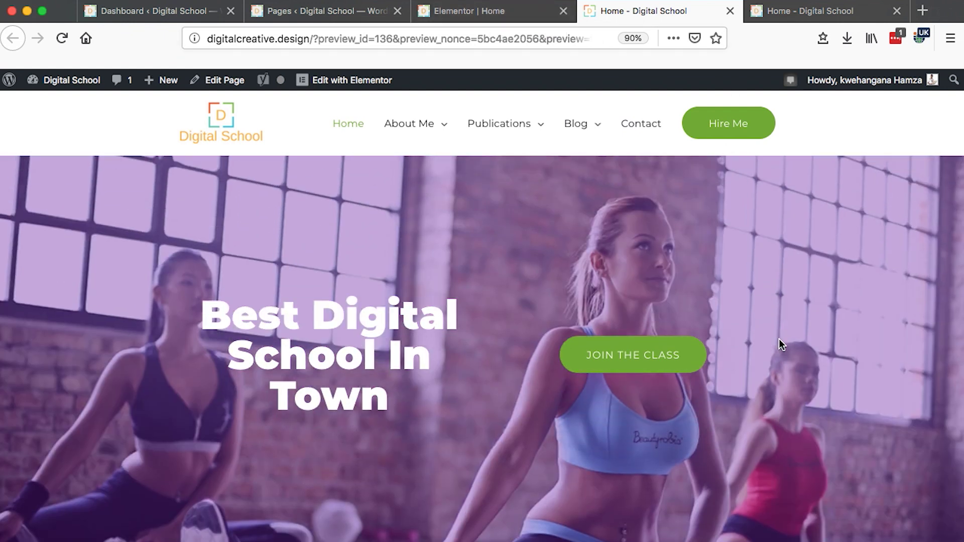
key("ctrl+shift+Tab")
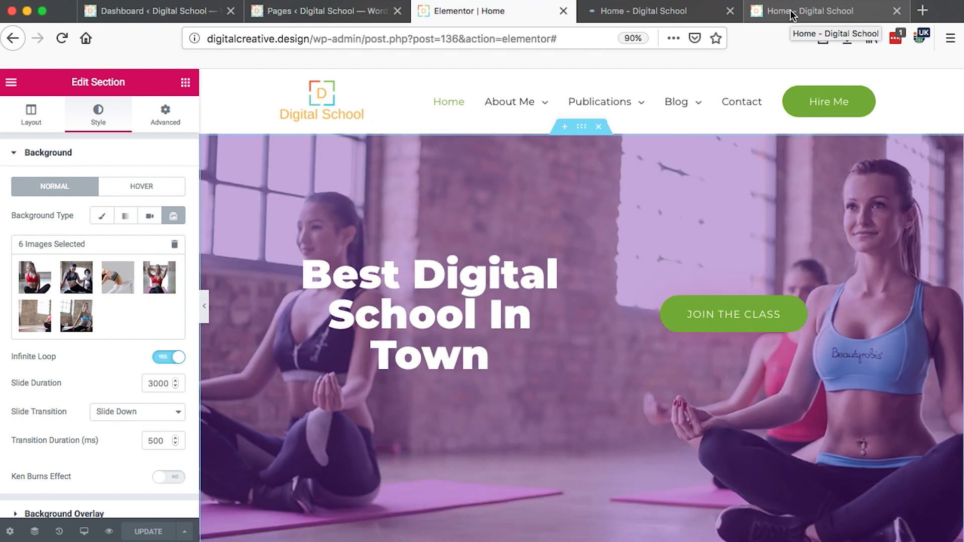
- Switch to the 'Home - Digital School' tab to watch the purple-tinted hero slideshow
left_click(646, 13)
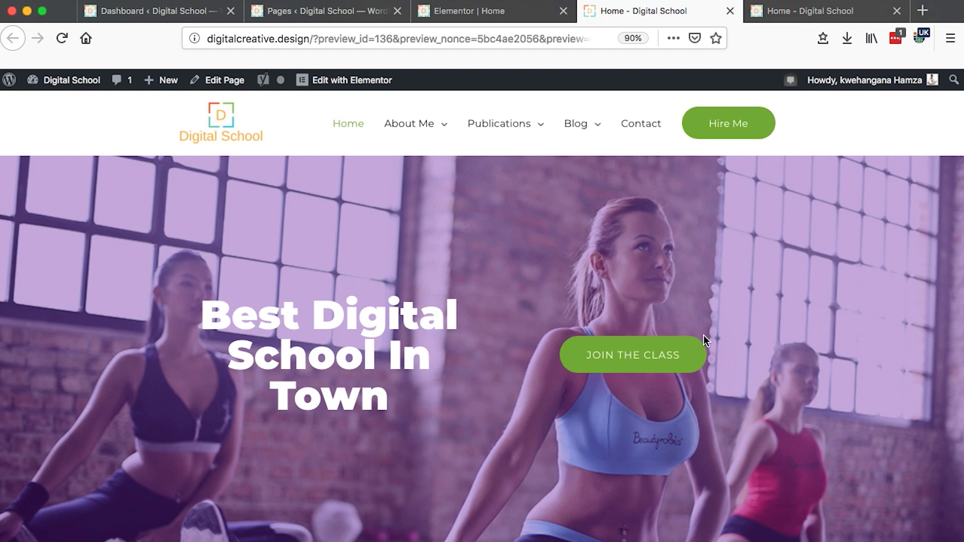